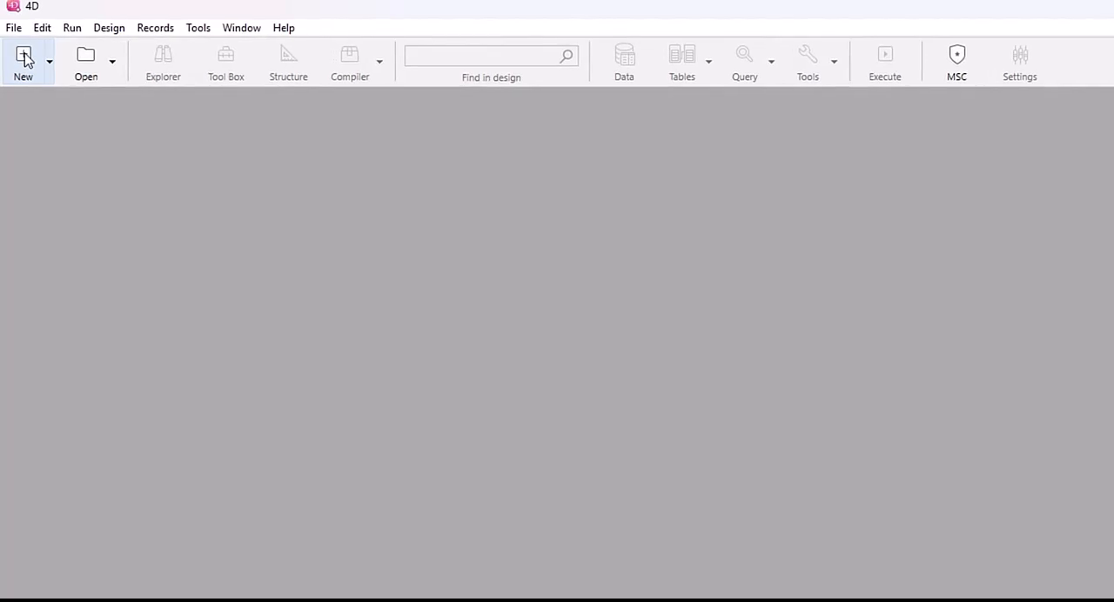
# Create a new project named Demo1 on the Desktop.
pyautogui.click(22, 54)
pyautogui.write('Demo')
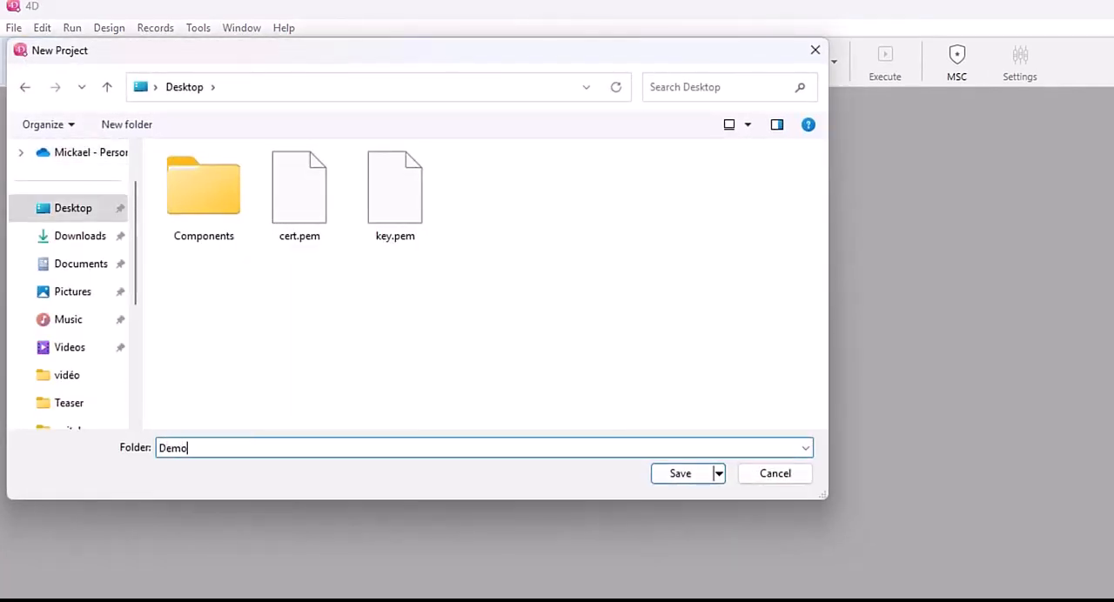
pyautogui.write('1')
pyautogui.click(683, 475)
# Copy the Components folder from the Desktop into the Demo1 project folder using File Explorer.
pyautogui.press('super+e')
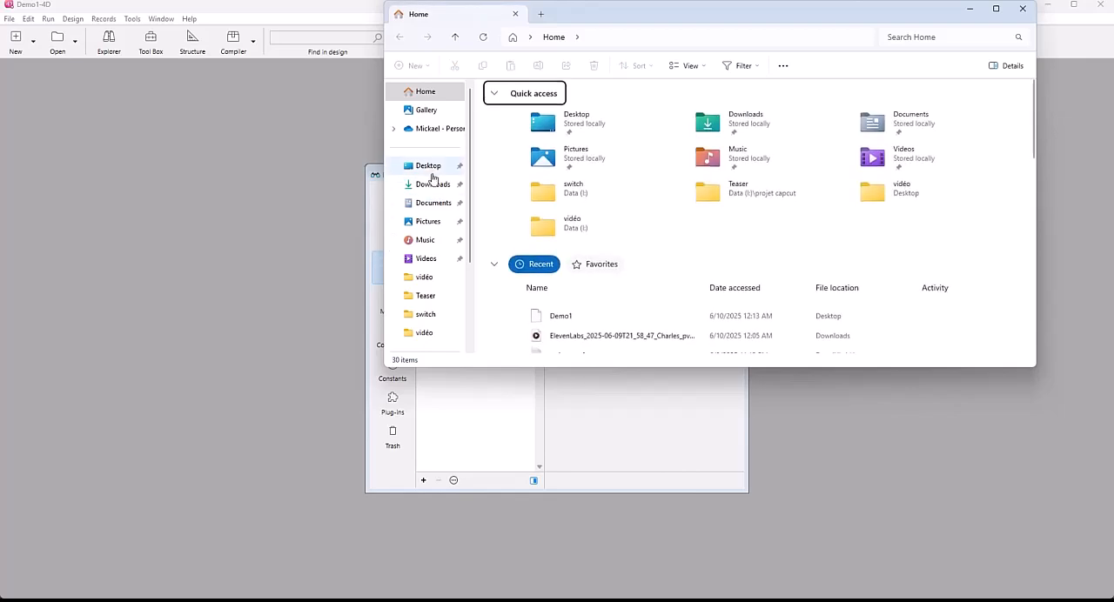
pyautogui.click(433, 175)
pyautogui.click(522, 132)
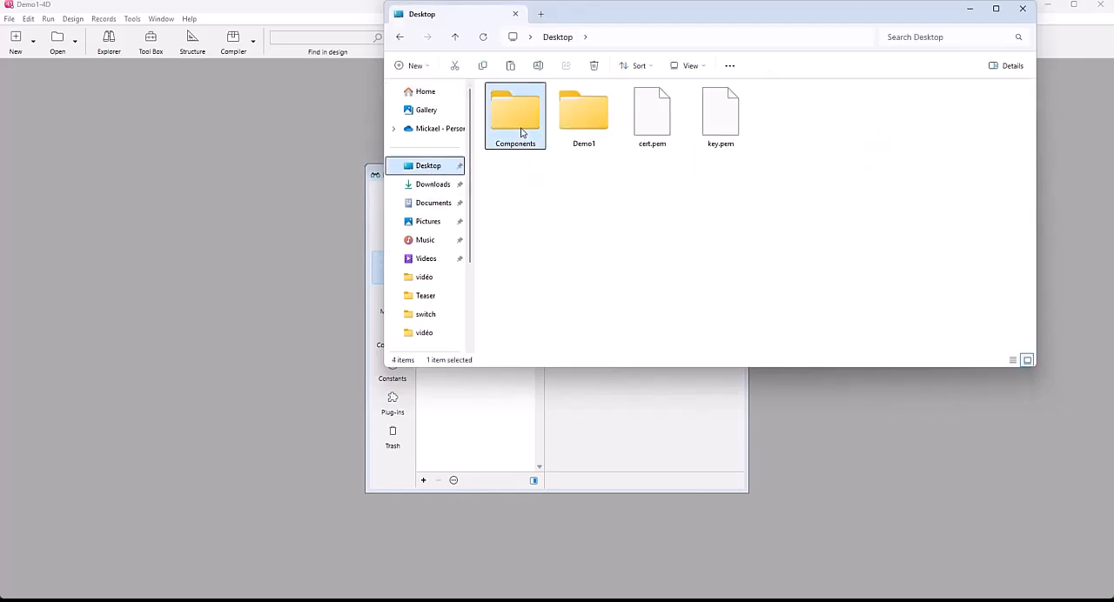
pyautogui.doubleClick(579, 113)
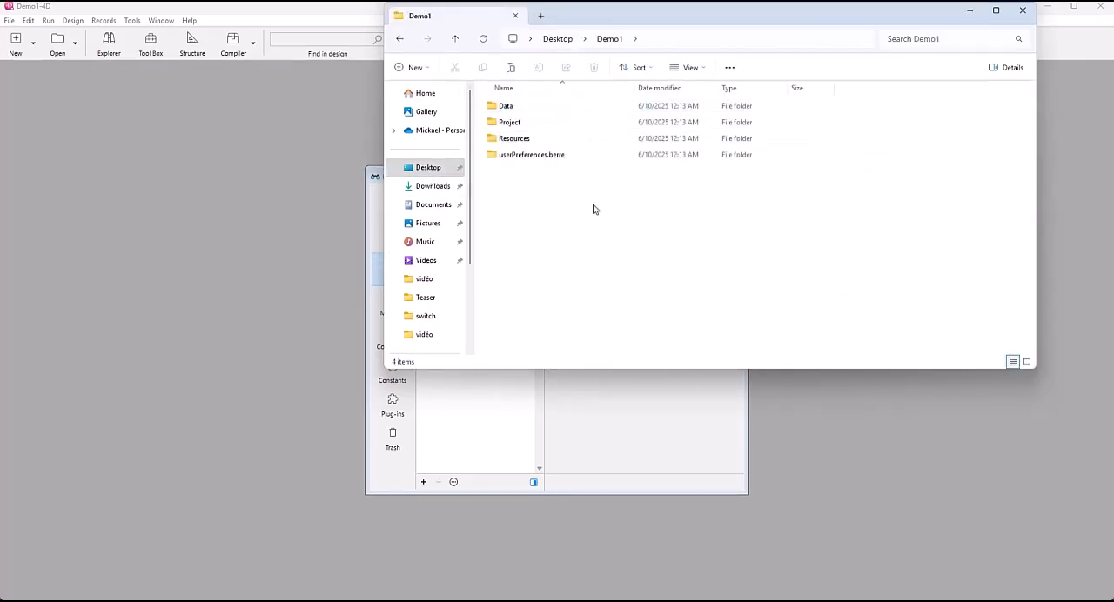
pyautogui.hotkey('ctrl', 'v')
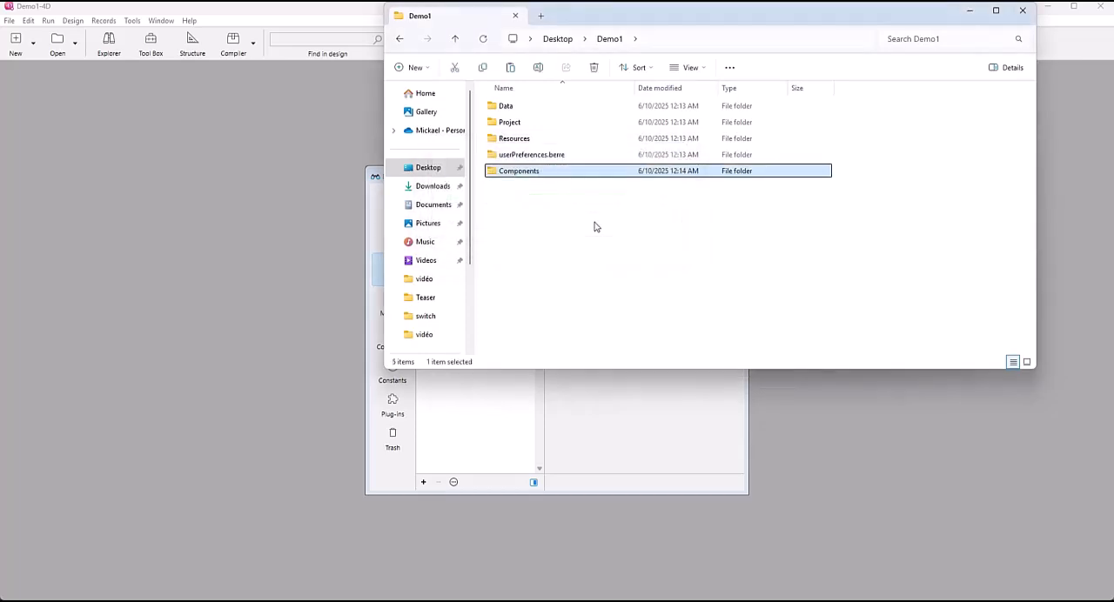
# Return to 4D and restart the Demo1 project in interpreted mode.
pyautogui.click(282, 141)
pyautogui.click(56, 20)
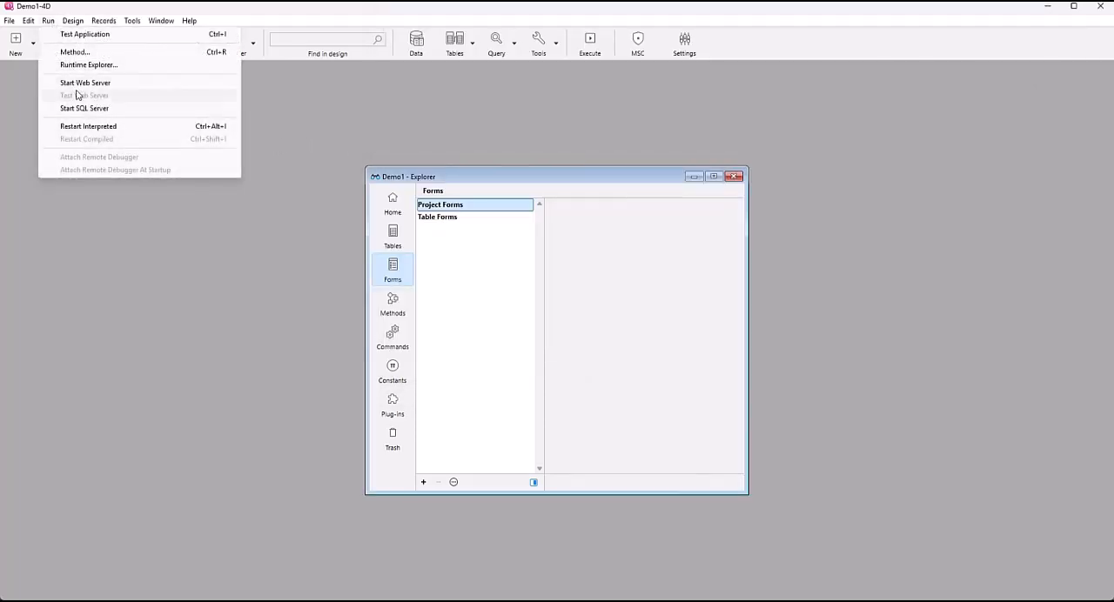
pyautogui.click(82, 125)
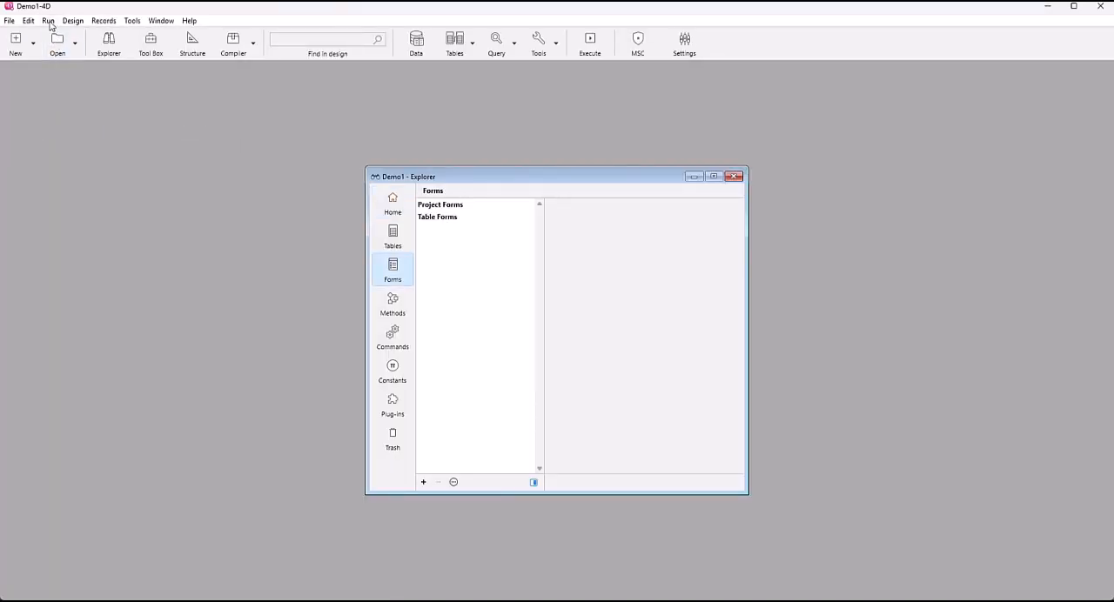
# Execute the BSPK_LAUNCH method and accept the installation of the BSPK component methods.
pyautogui.click(49, 21)
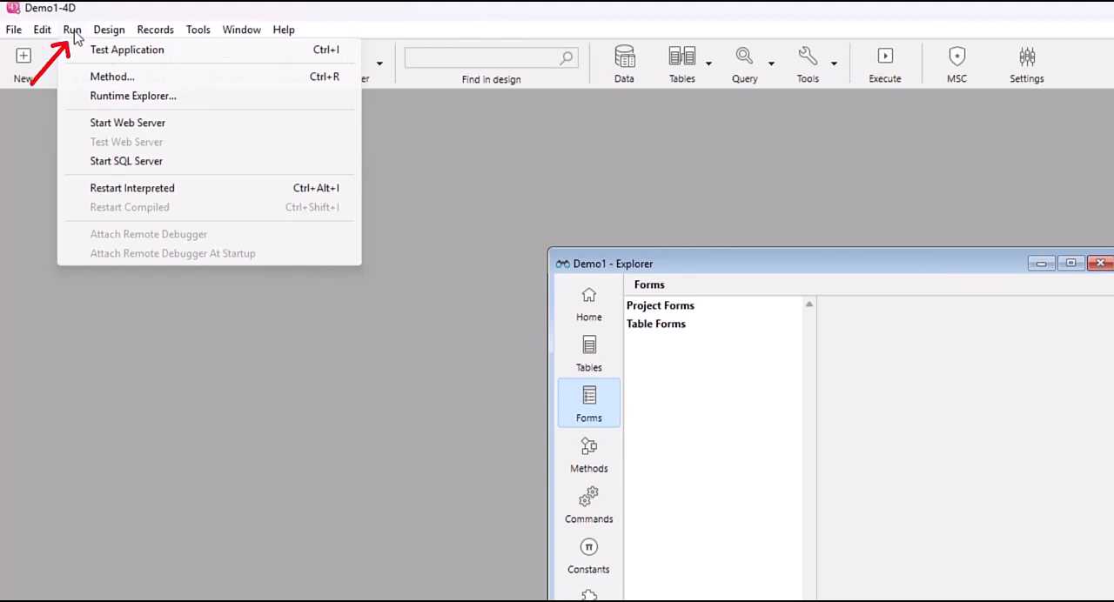
pyautogui.click(101, 79)
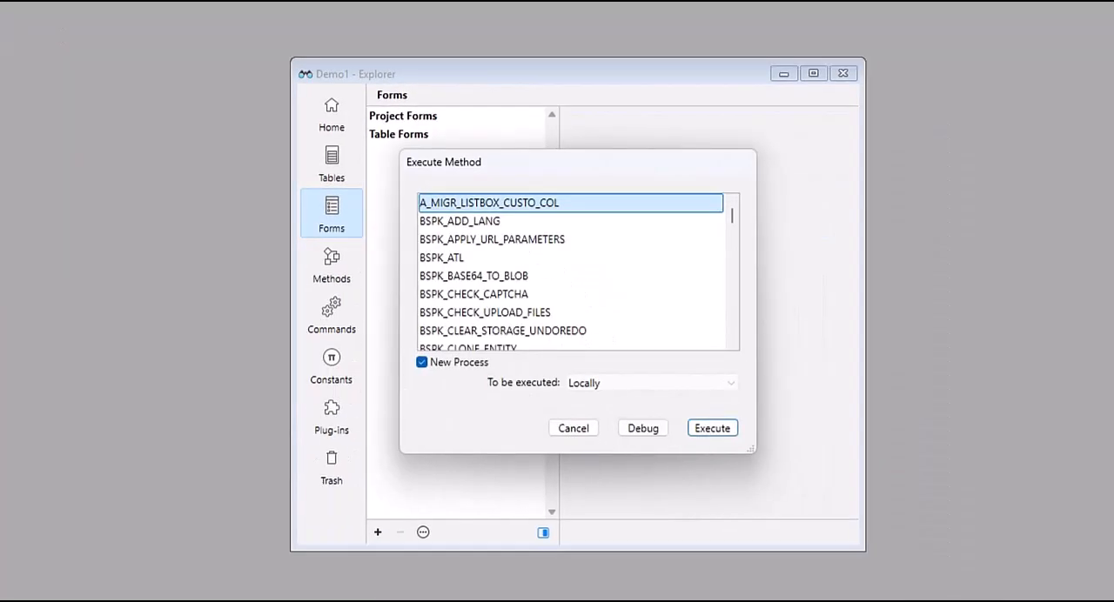
pyautogui.click(459, 276)
pyautogui.write('bspk_l')
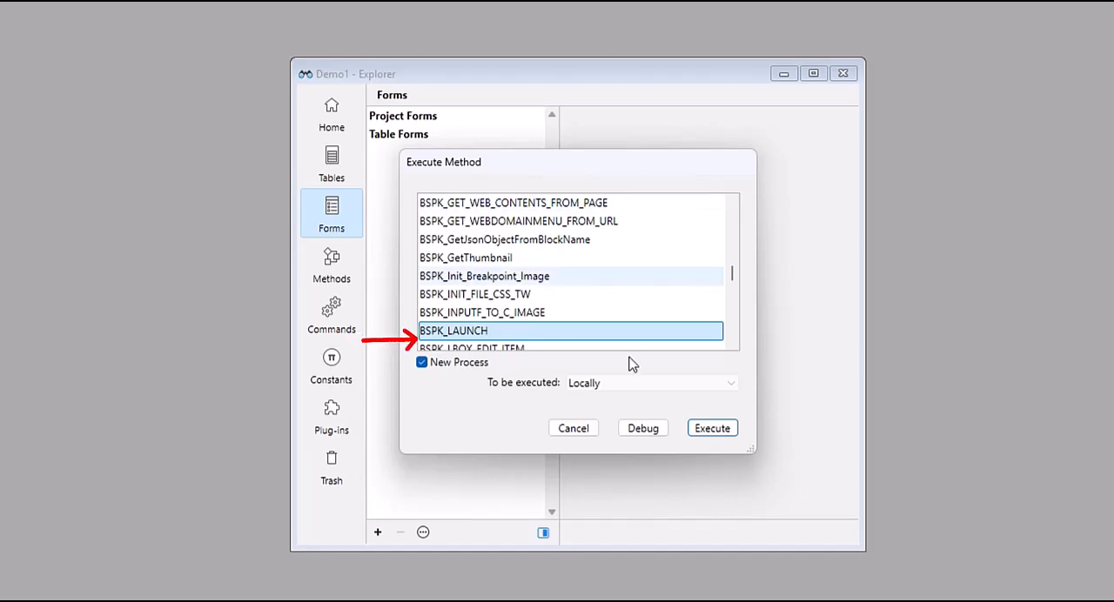
pyautogui.click(733, 428)
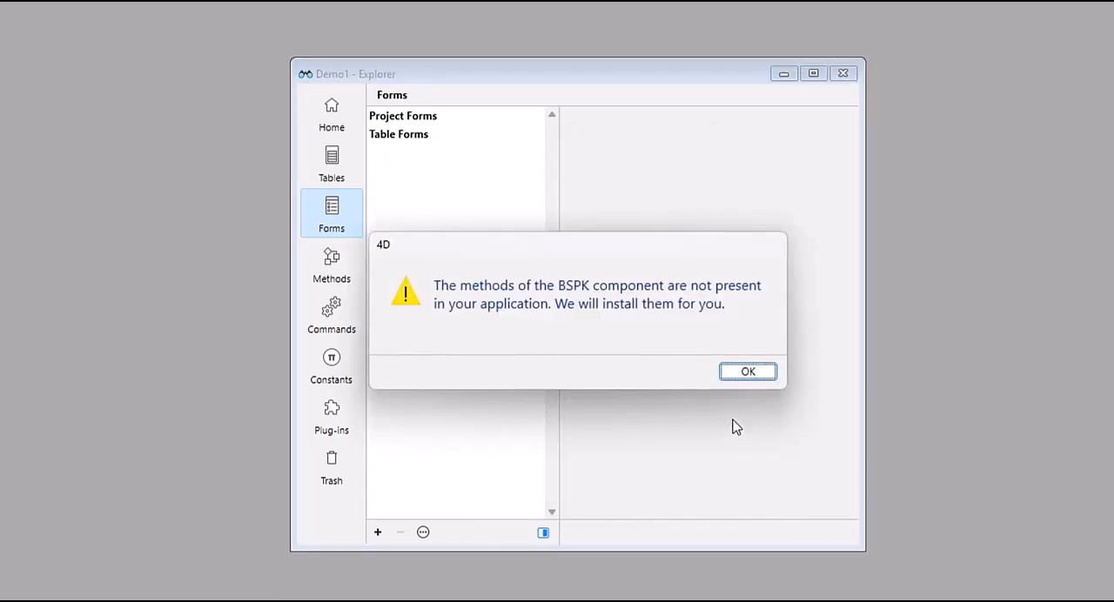
pyautogui.click(758, 373)
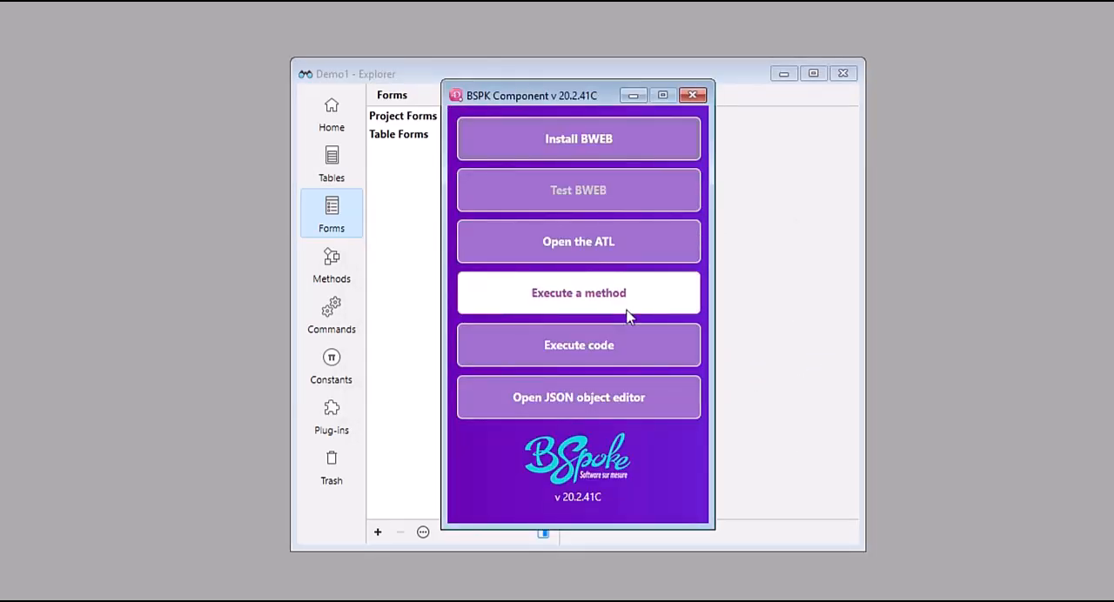
# Start the BWEB installation and accept the End User License Agreement.
pyautogui.click(619, 144)
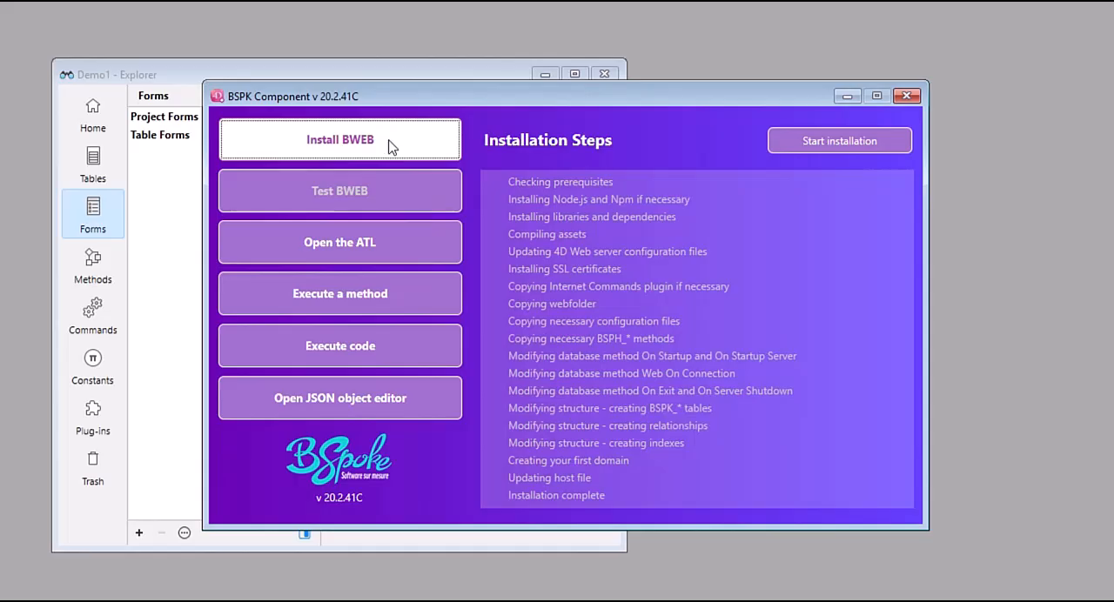
pyautogui.click(793, 144)
pyautogui.scroll(-15, 423, 245)
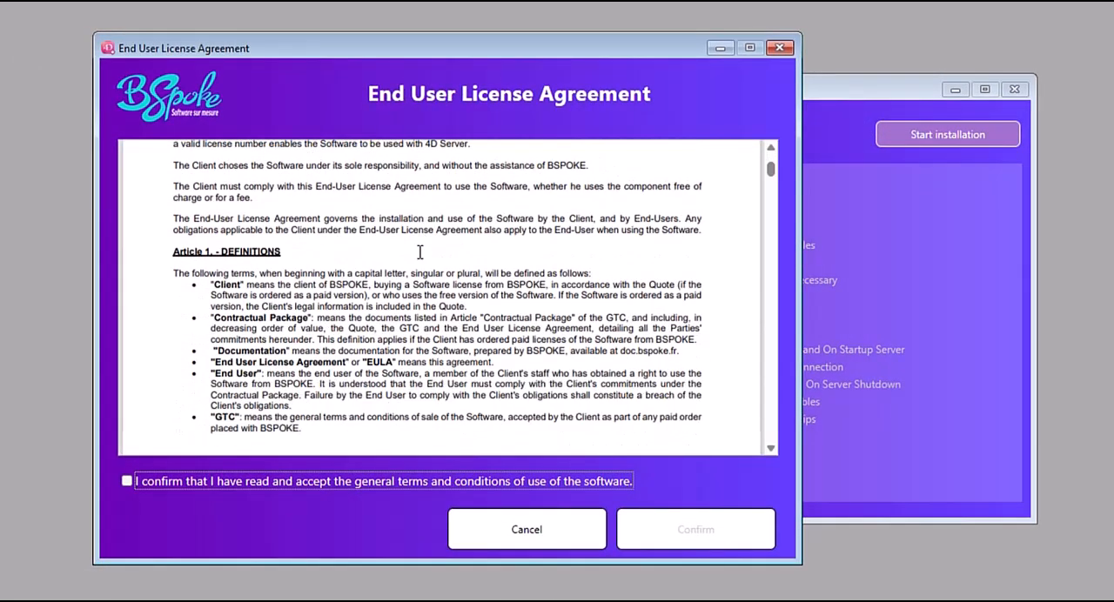
pyautogui.scroll(-3, 414, 272)
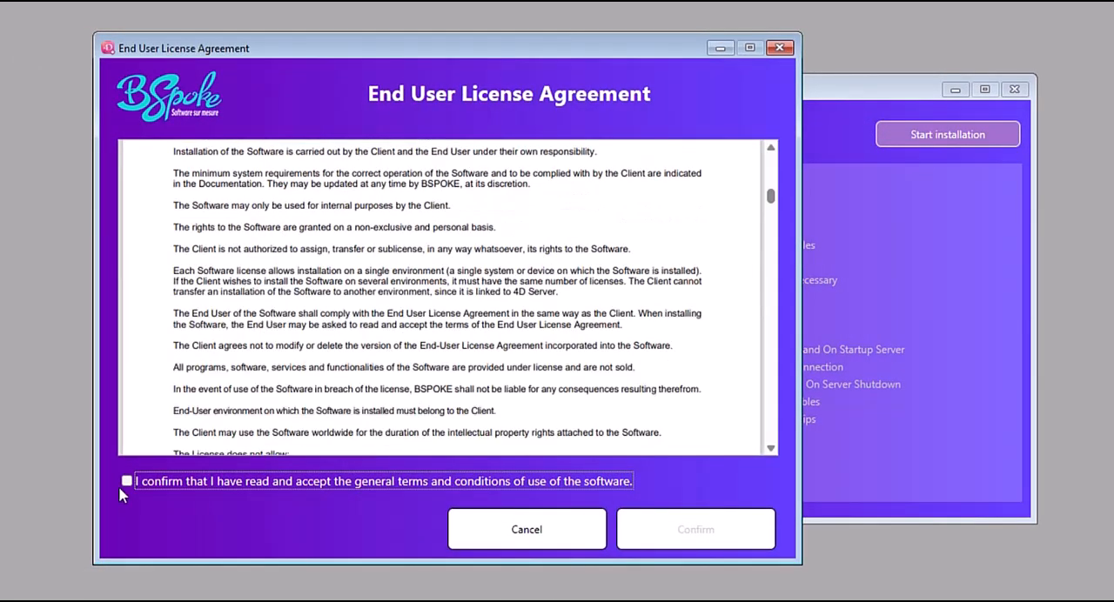
pyautogui.click(127, 481)
pyautogui.click(730, 536)
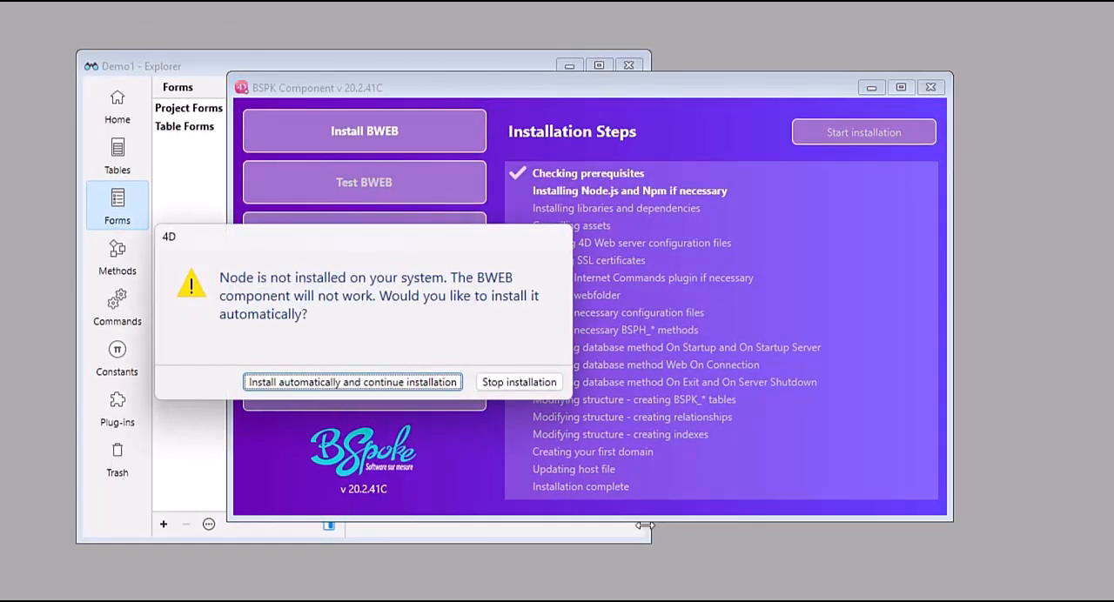
# Let the installer set up Node automatically and allow it to make changes to the device.
pyautogui.click(409, 393)
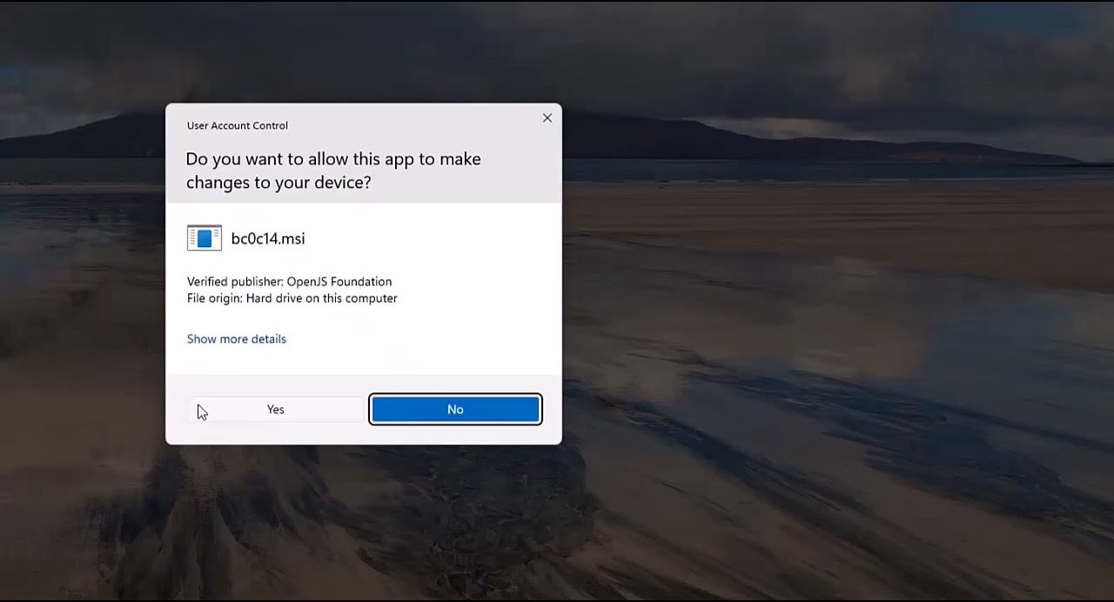
pyautogui.click(249, 420)
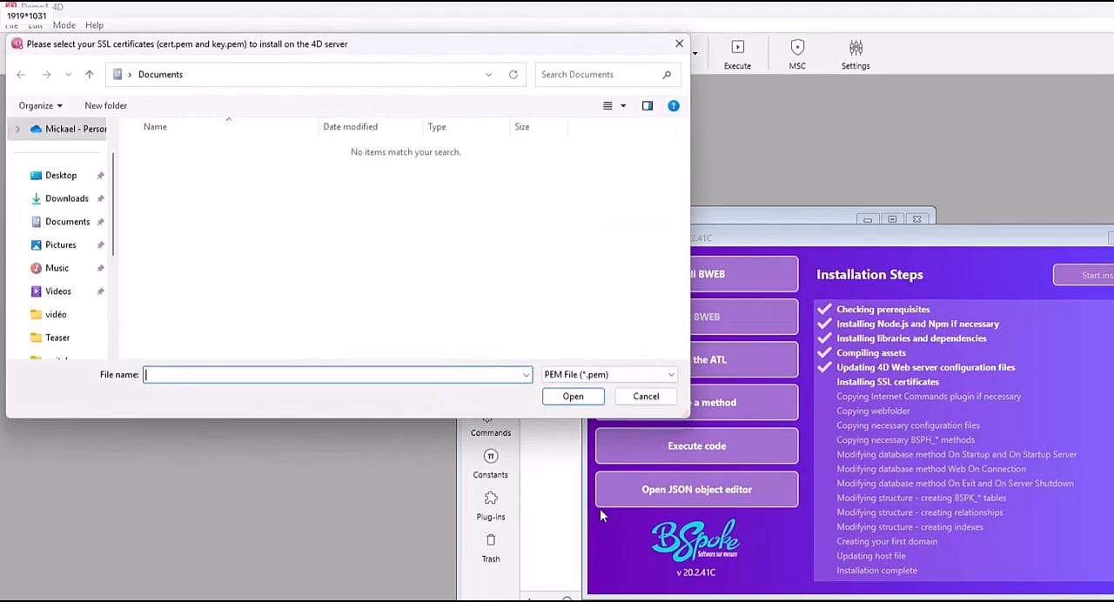
# Supply cert.pem and key.pem from the Desktop as the SSL certificates and accept the application restarts.
pyautogui.click(57, 179)
pyautogui.click(327, 165)
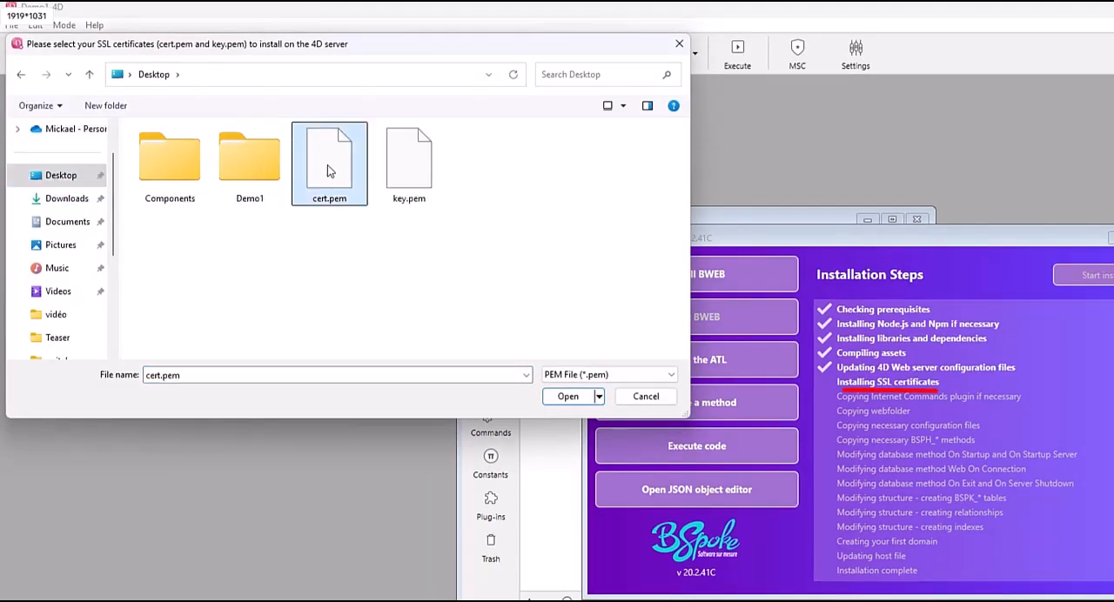
pyautogui.keyDown('ctrl'); pyautogui.click(409, 172); pyautogui.keyUp('ctrl')
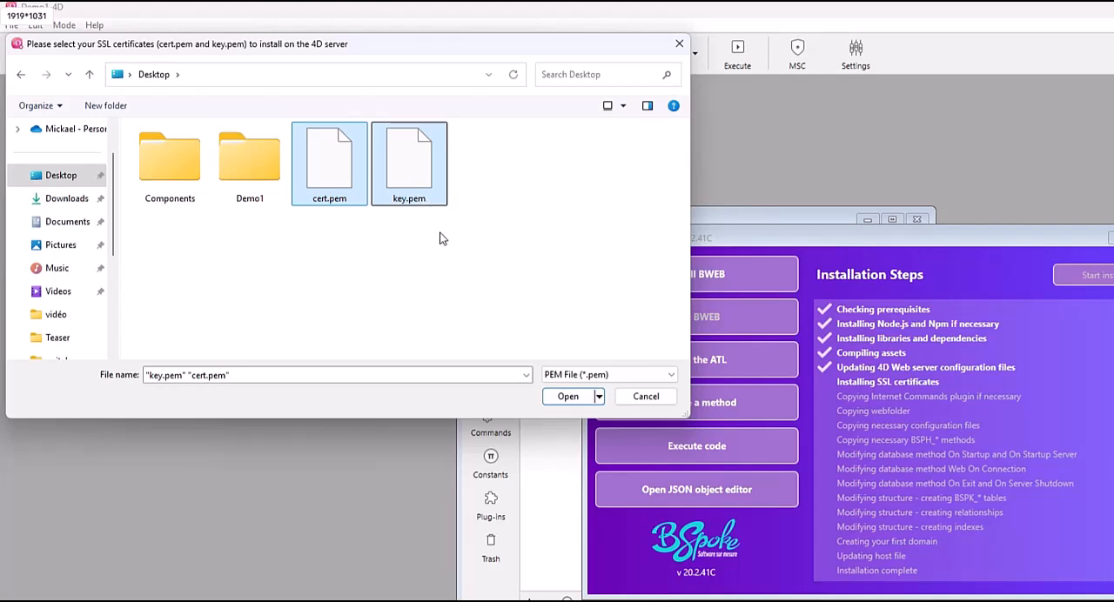
pyautogui.click(571, 403)
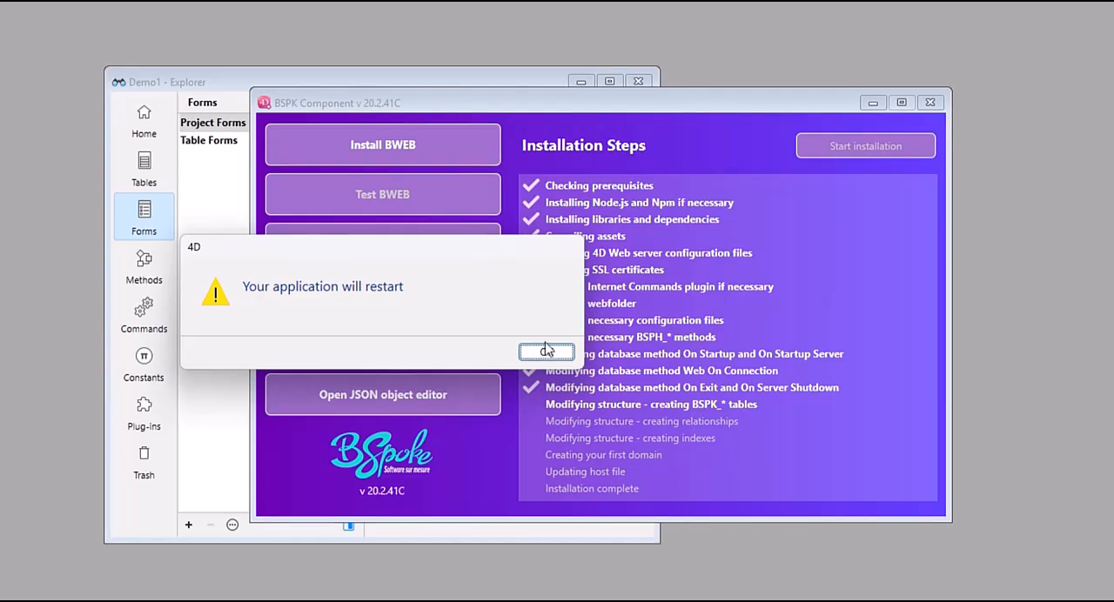
pyautogui.click(547, 354)
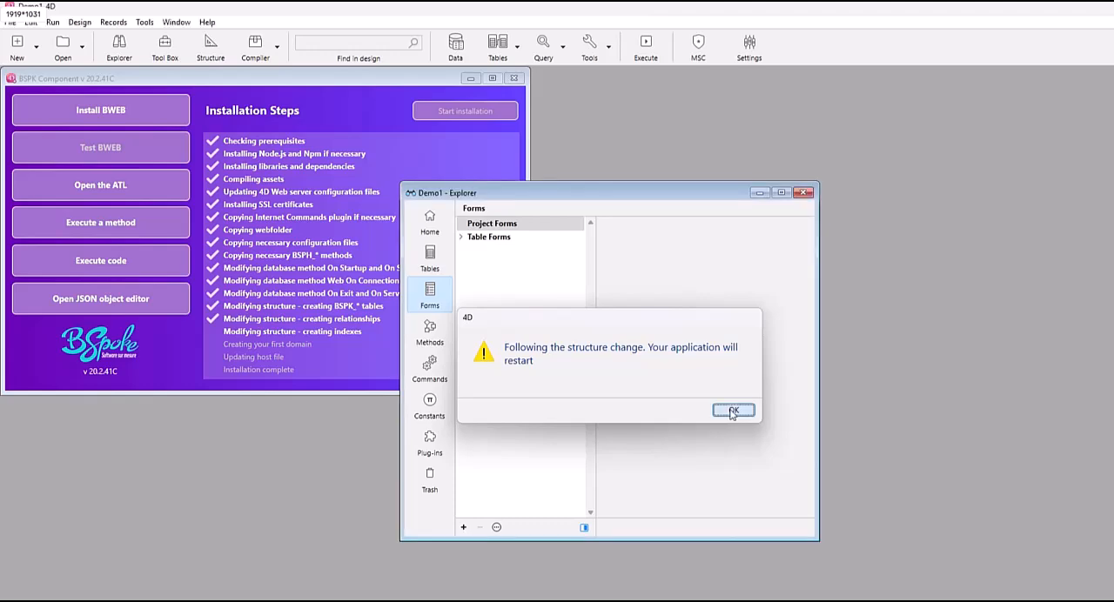
pyautogui.click(732, 410)
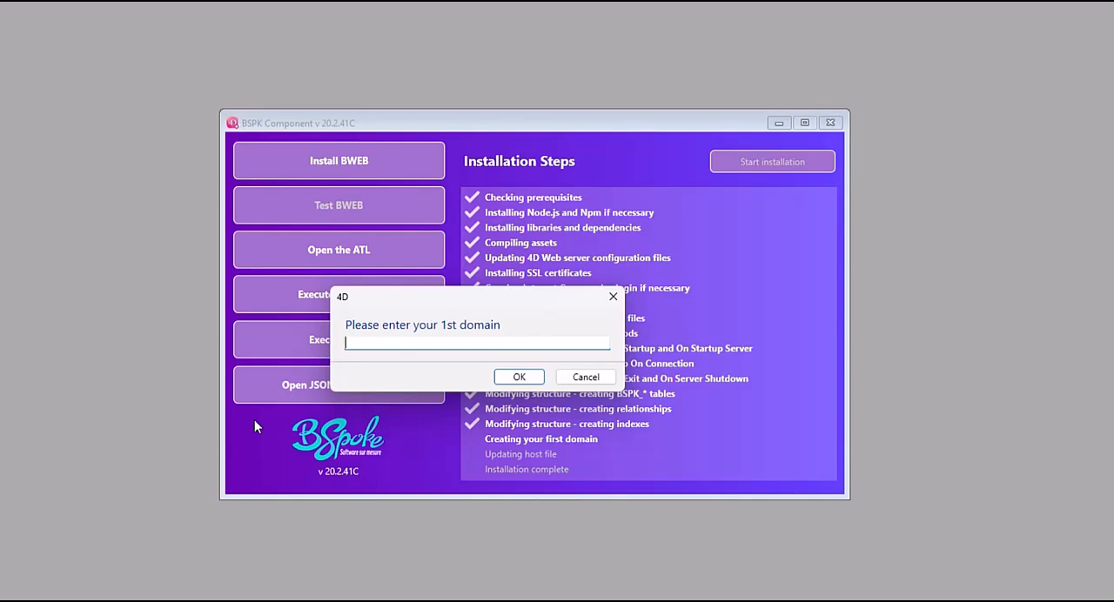
# Set the first domain to demo1.bspoke.fr and update the host file with it.
pyautogui.write('demo1.bspoke.fr')
pyautogui.click(518, 377)
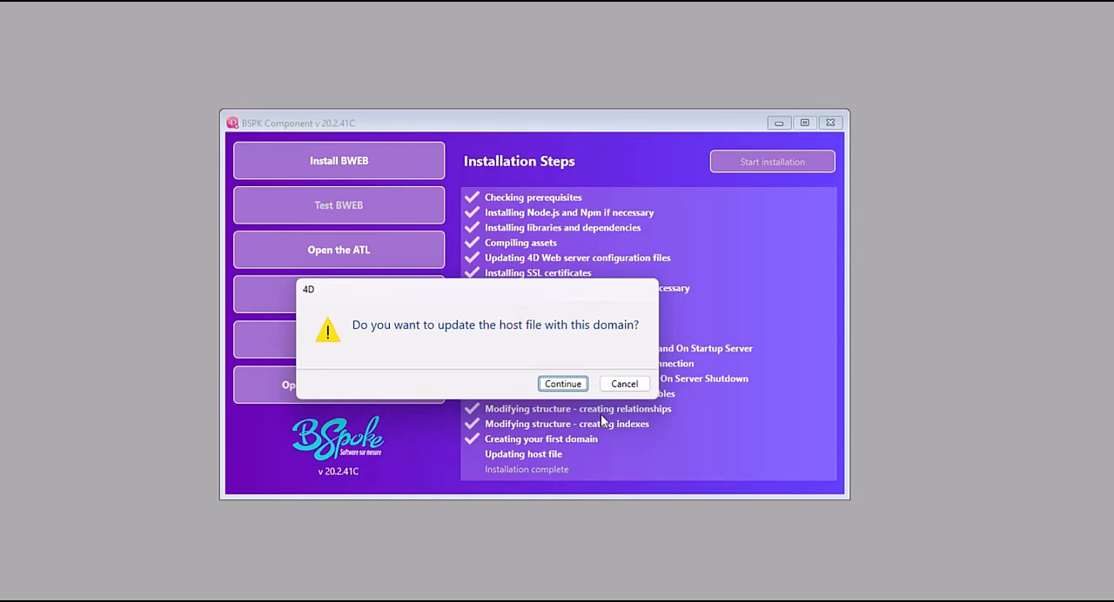
pyautogui.click(563, 383)
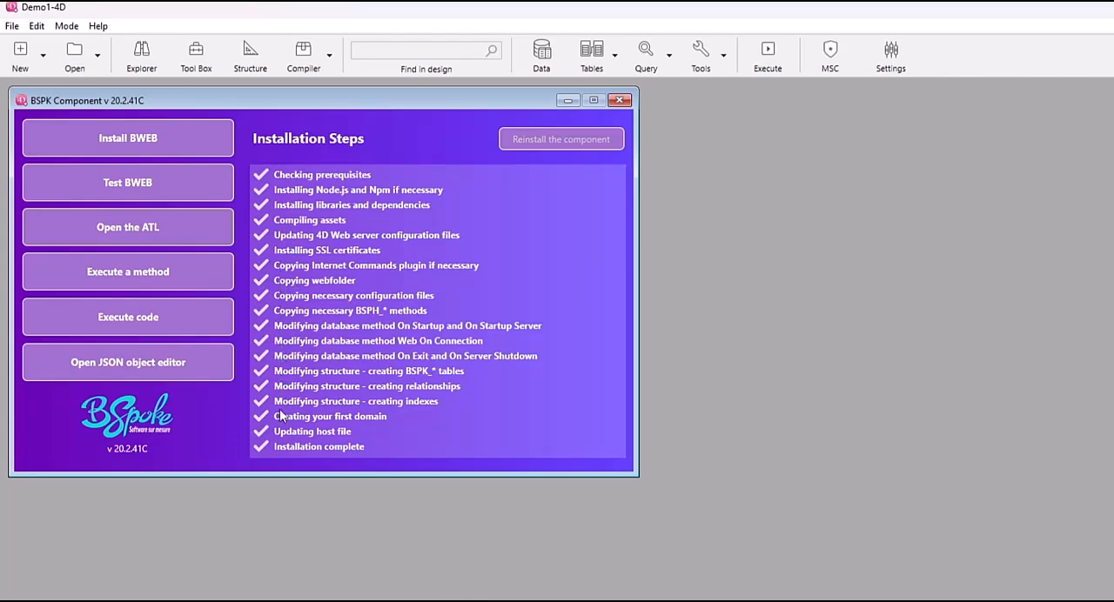
# Launch the BWEB test in the browser and sign in with the login dev, leaving the password empty.
pyautogui.click(192, 178)
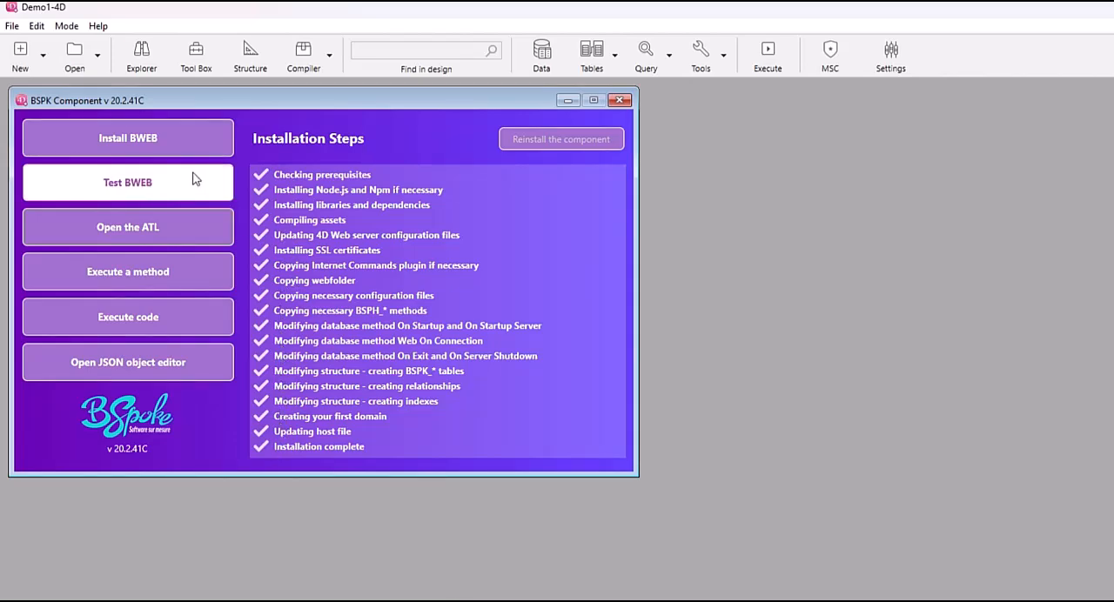
pyautogui.click(189, 179)
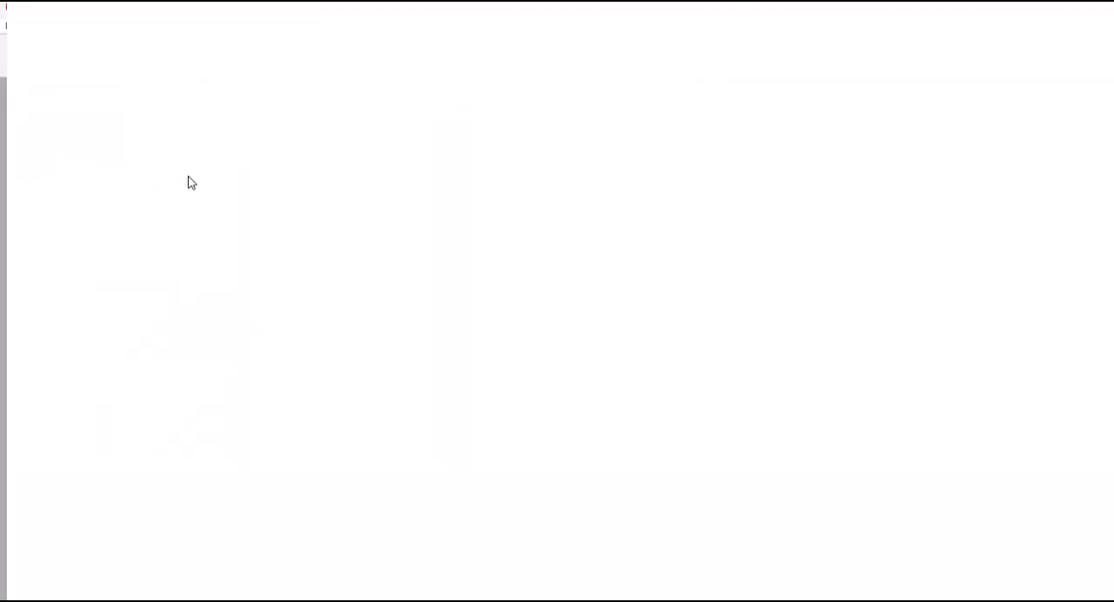
pyautogui.click(432, 290)
pyautogui.write('dev')
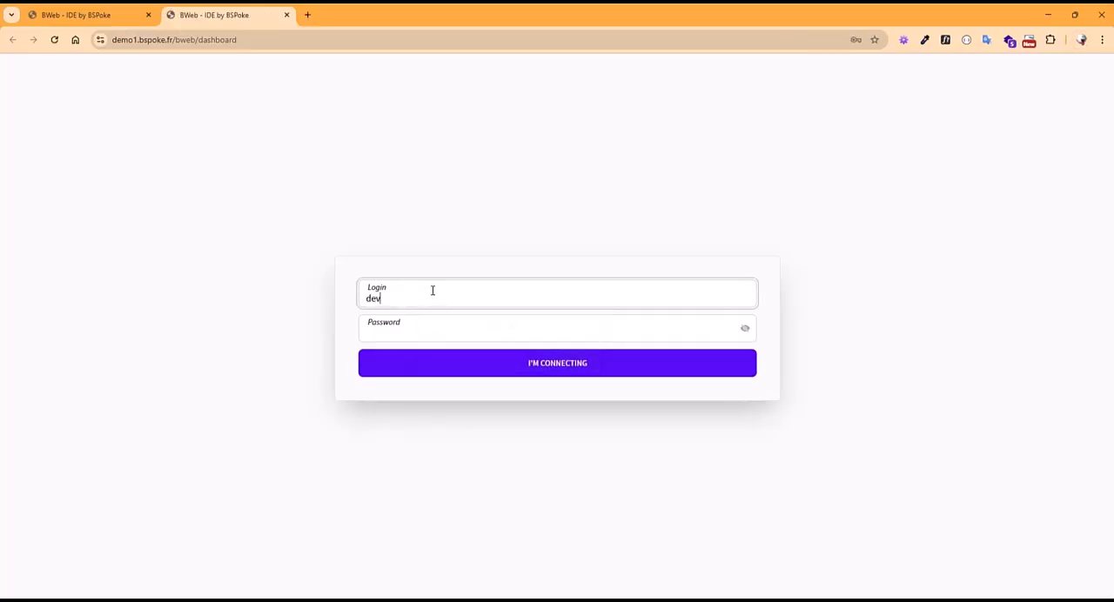
pyautogui.press('Tab')
pyautogui.press('Return')
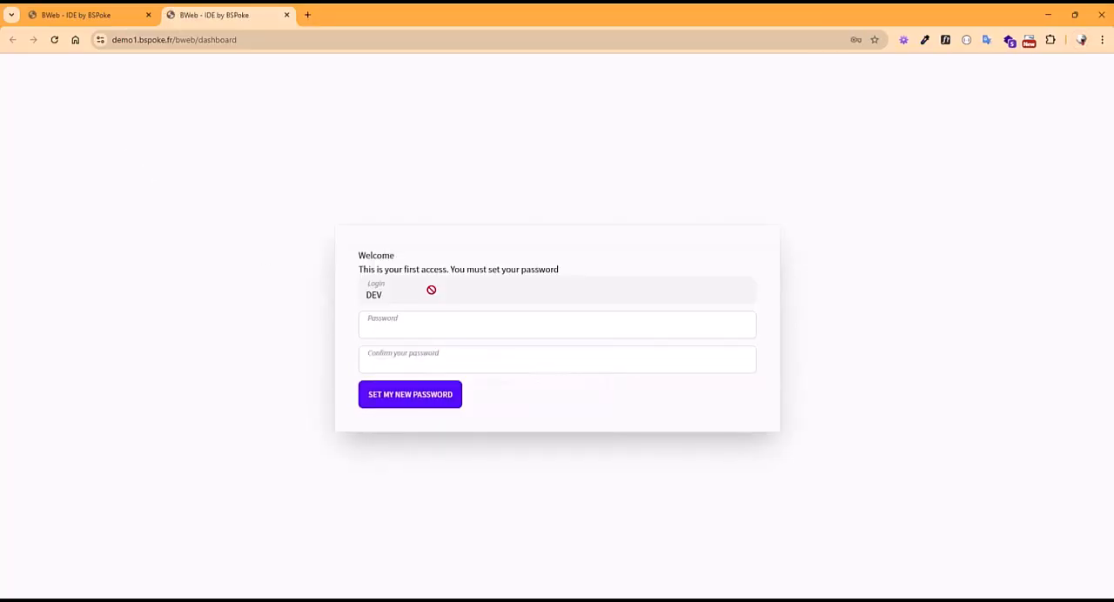
# Set the new account password for the first access, entering it in both the password and confirmation fields.
pyautogui.click(422, 326)
pyautogui.write('•')
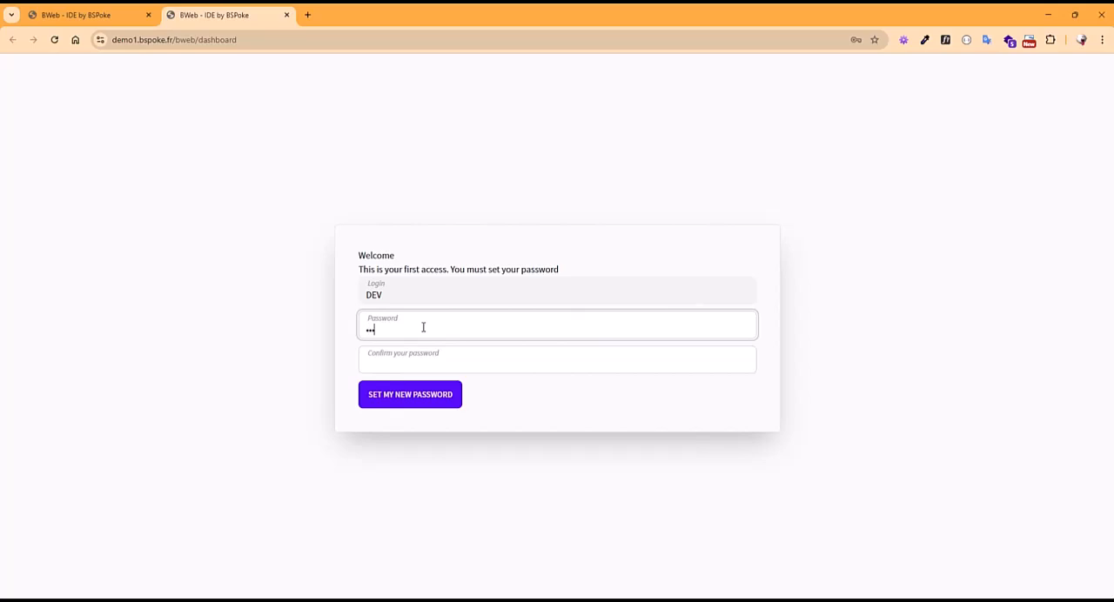
pyautogui.click(404, 353)
pyautogui.write('•')
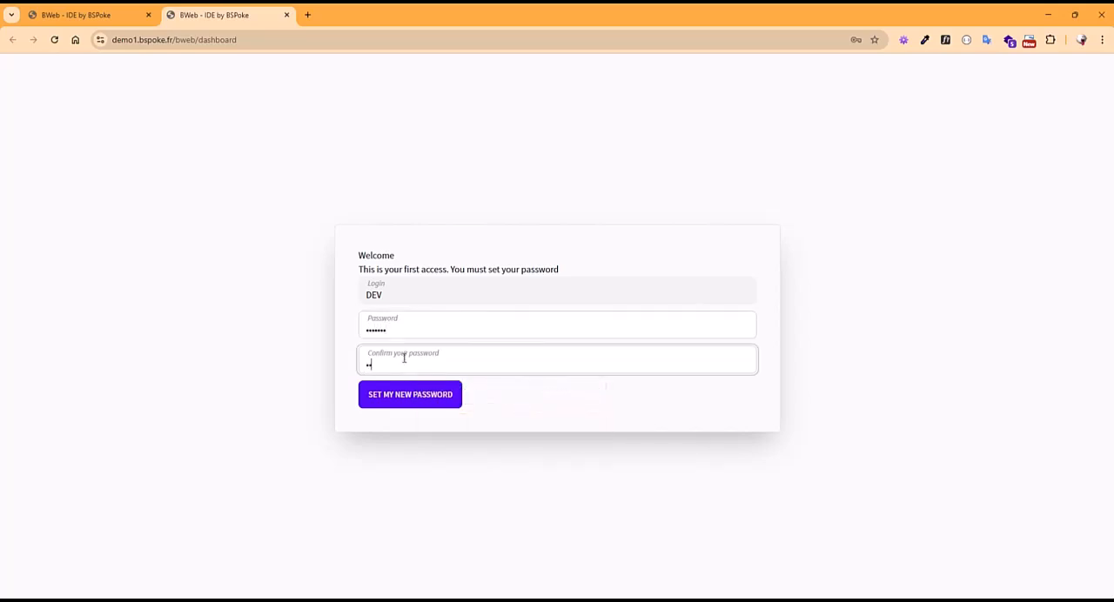
pyautogui.click(410, 399)
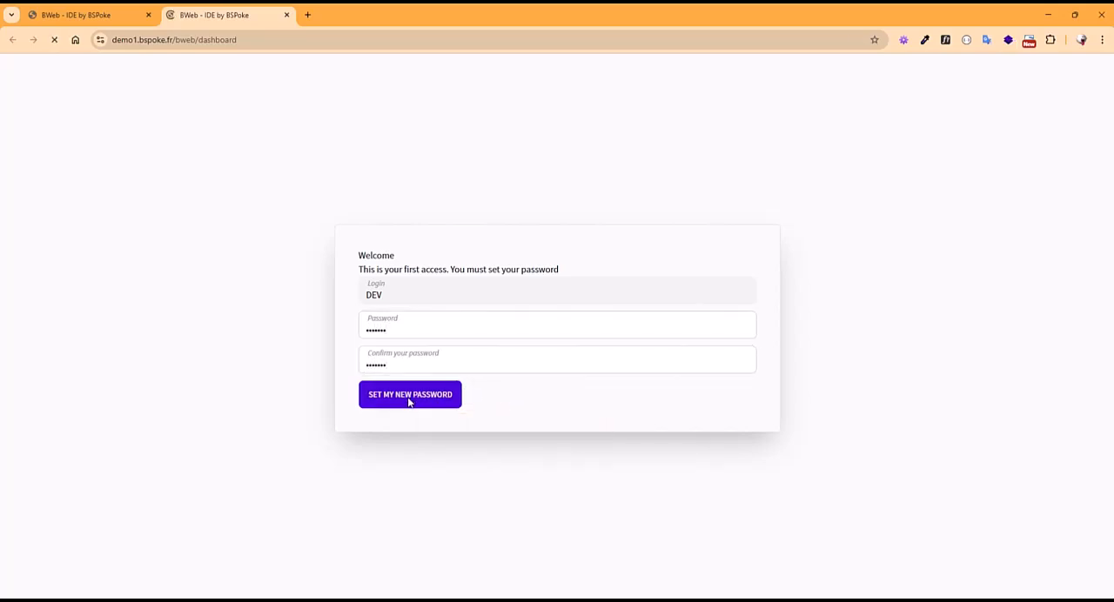
# Open the menu of the demo1.bspoke.fr domain and view the properties of its Home page.
pyautogui.click(131, 87)
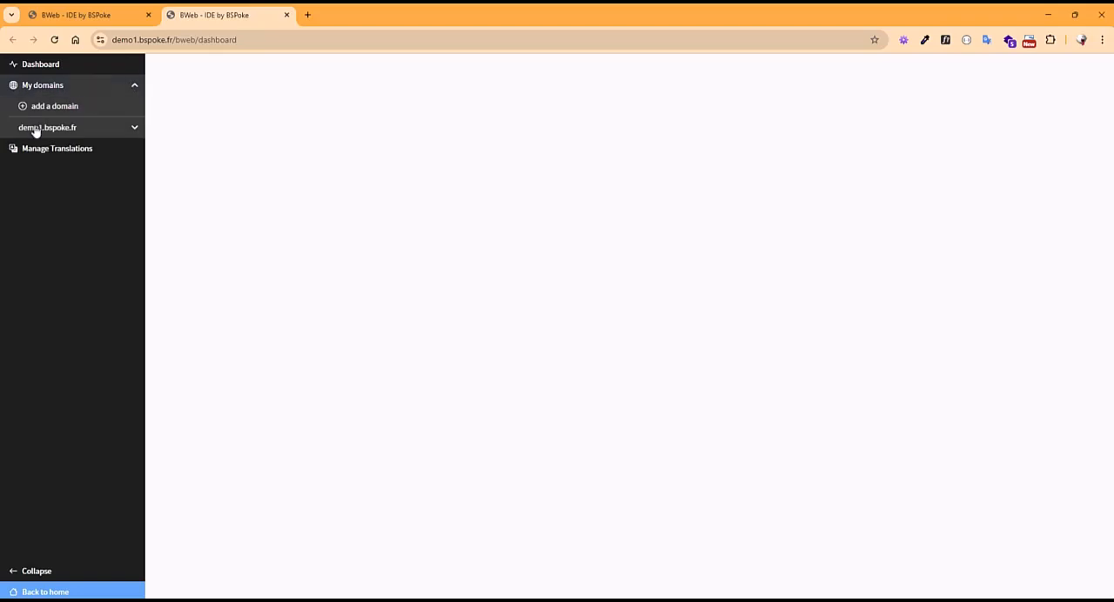
pyautogui.click(71, 131)
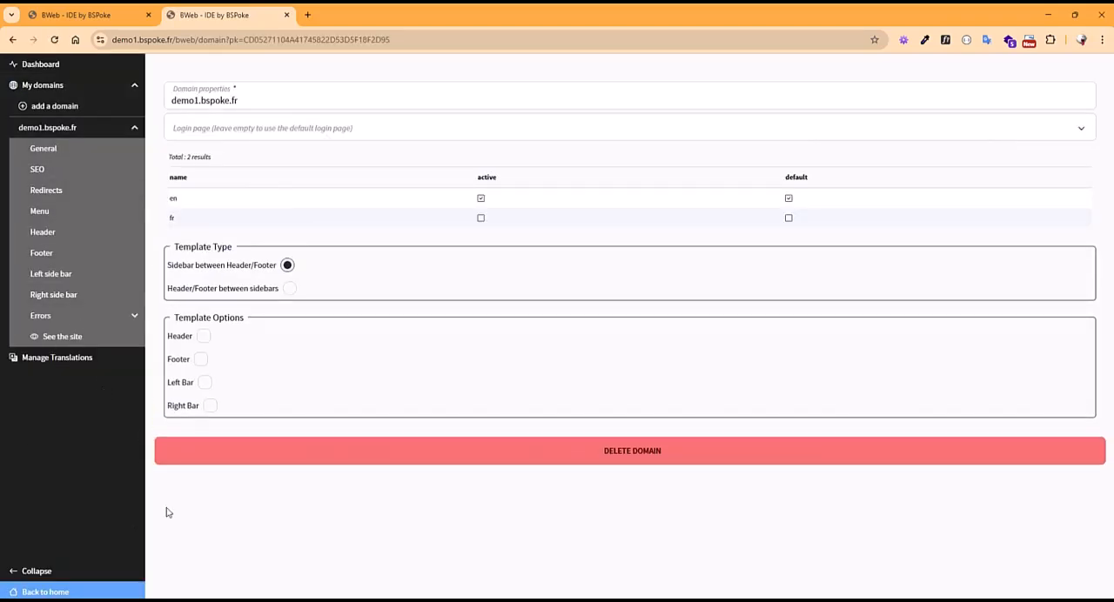
pyautogui.click(95, 211)
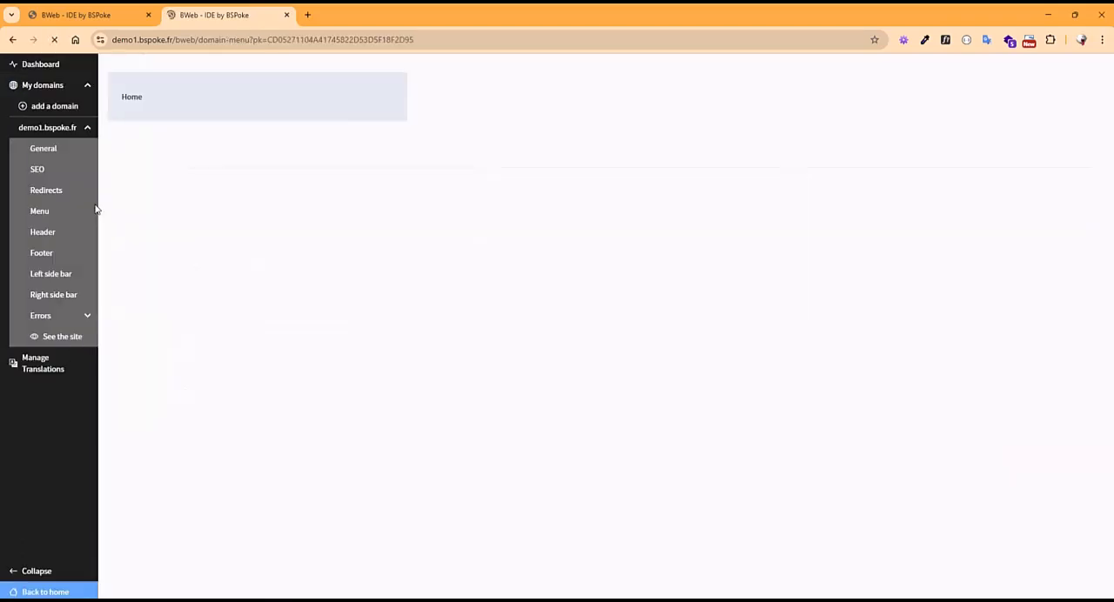
pyautogui.click(178, 103)
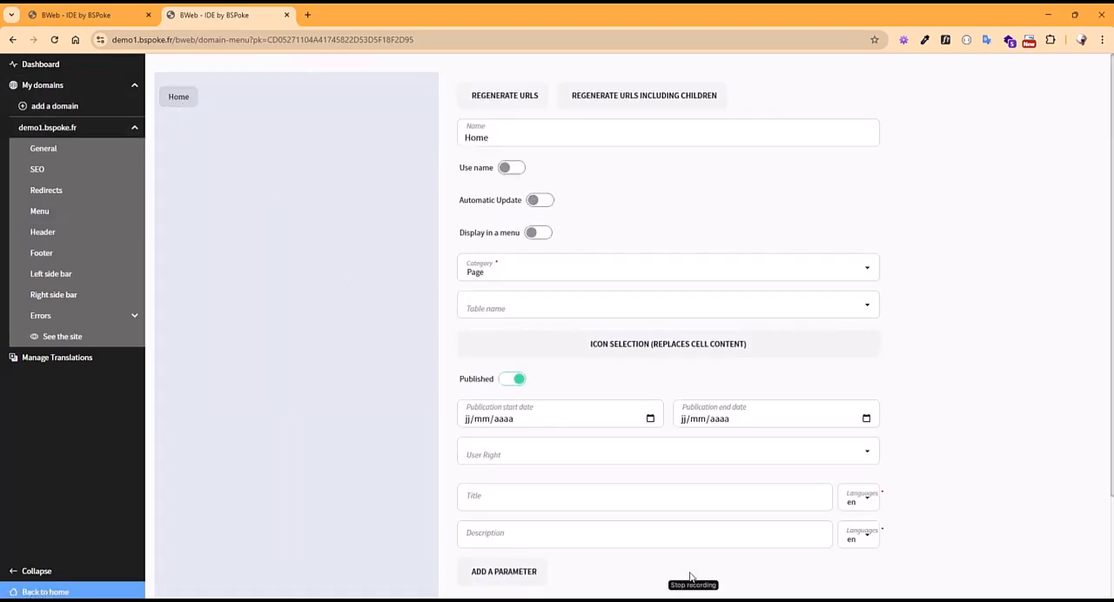